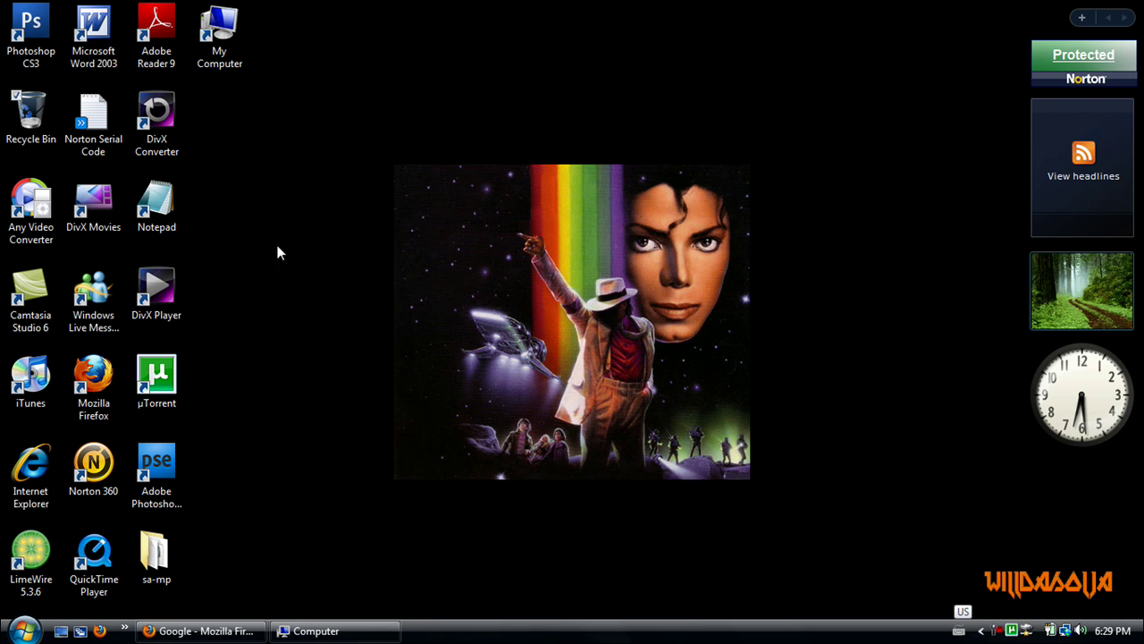
Open the System32 folder inside the Windows folder on Local Disk (C:) in the Computer window.
click(323, 630)
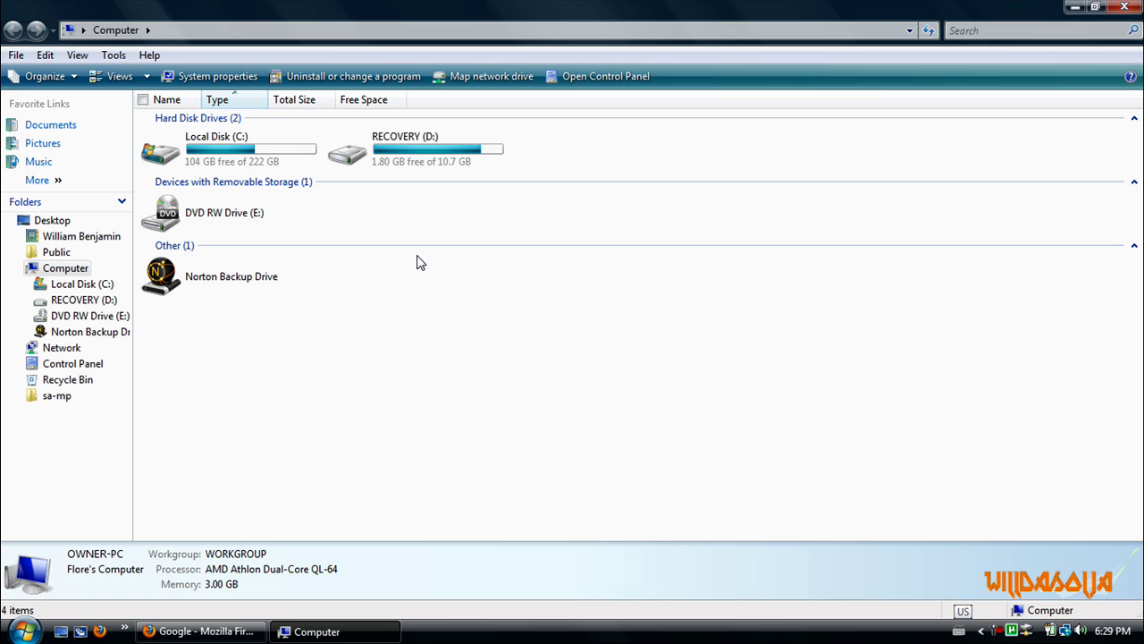
double_click(272, 163)
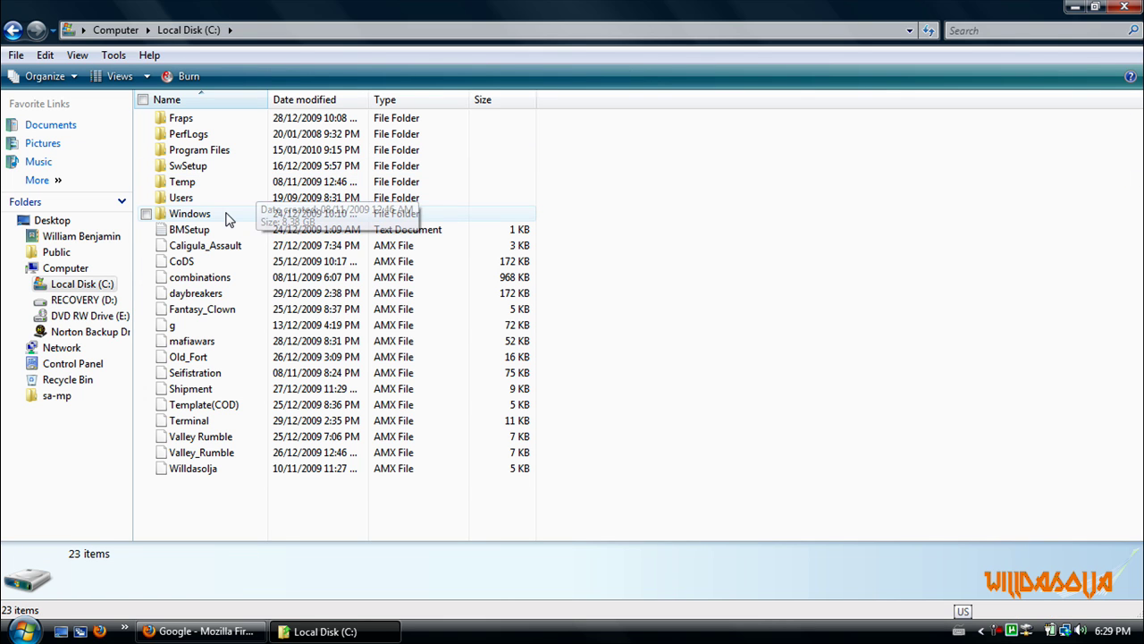
click(206, 217)
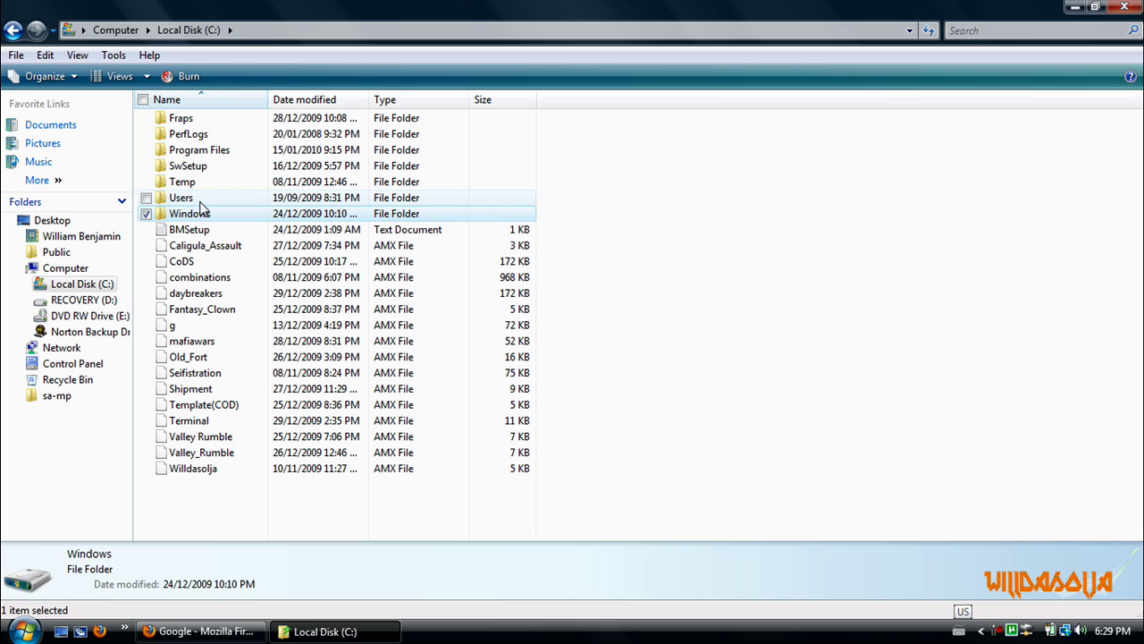
double_click(206, 217)
scroll(239, 216, down, 1)
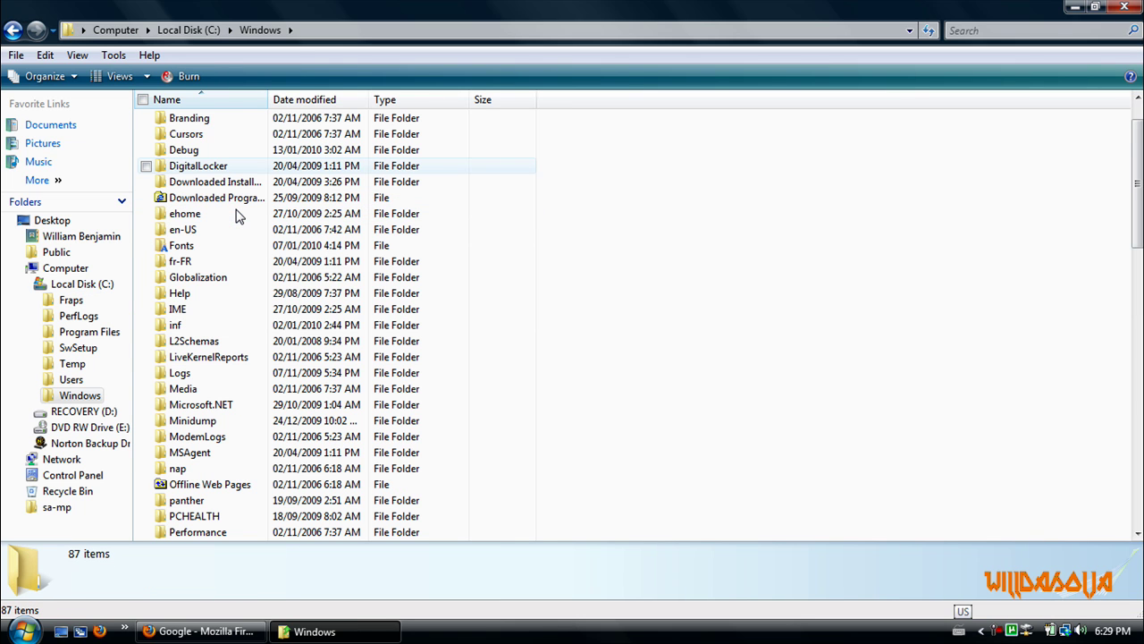
scroll(240, 217, down, 3)
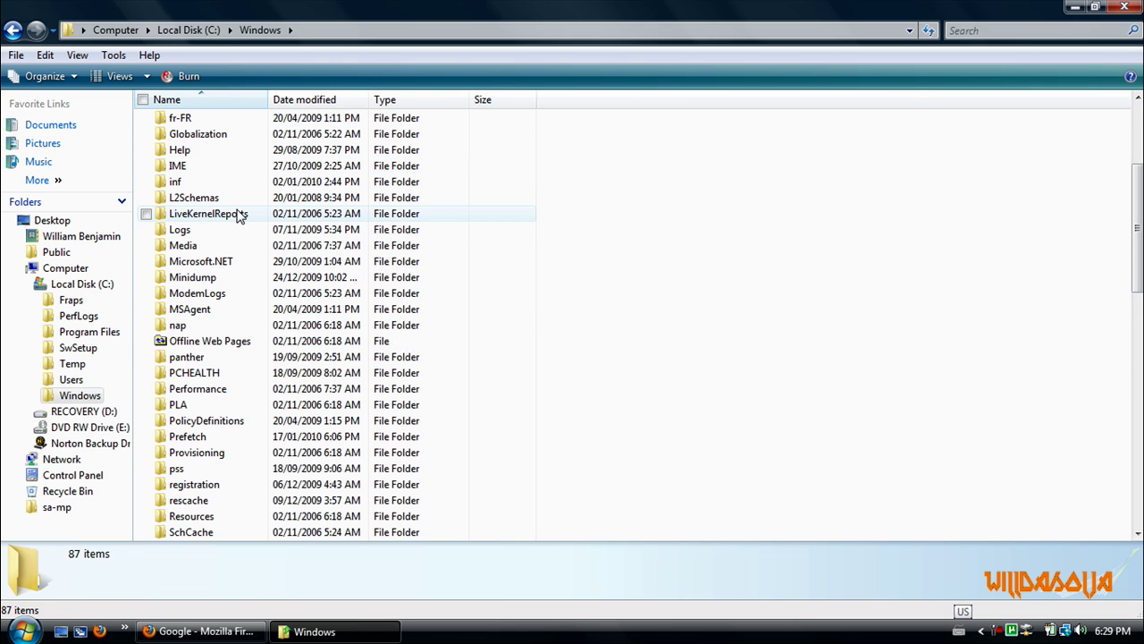
scroll(240, 217, up, 2)
scroll(239, 217, down, 10)
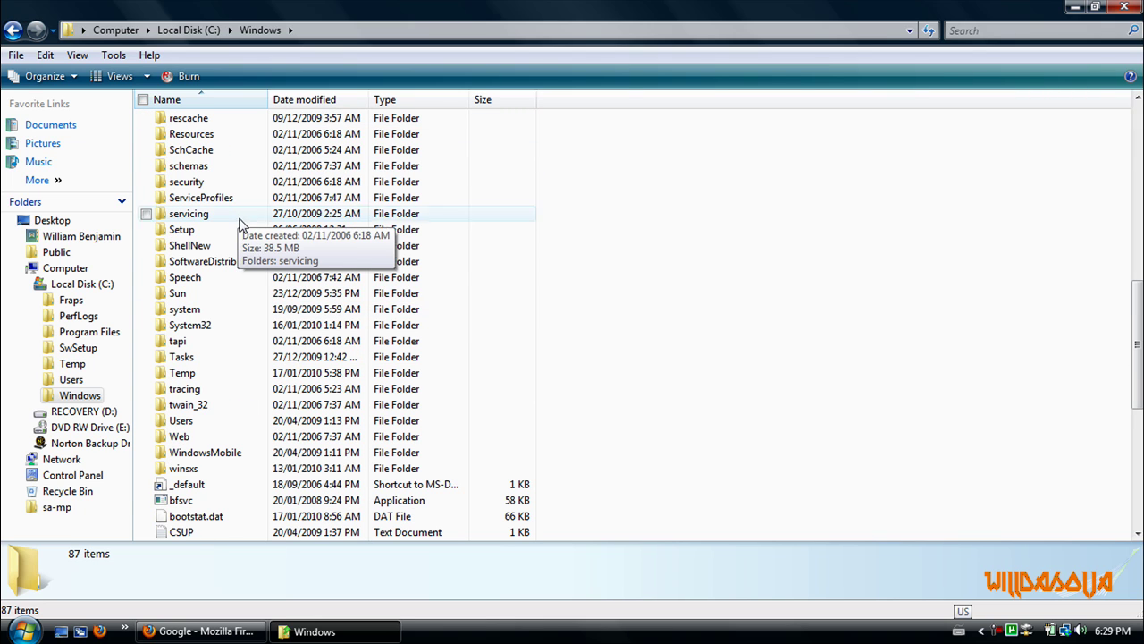
click(223, 327)
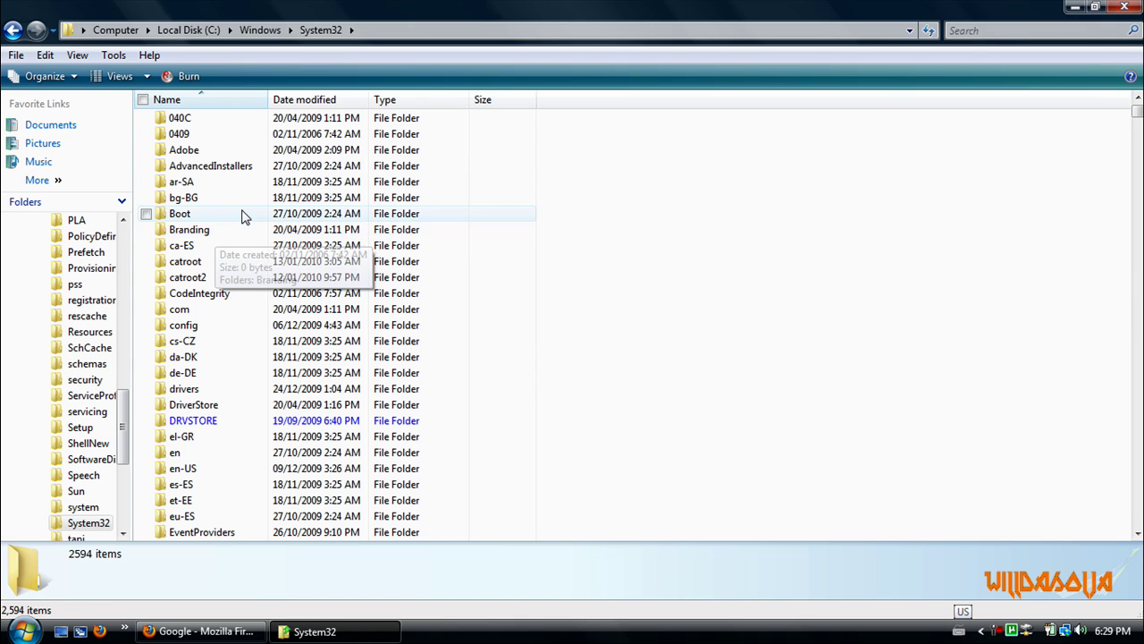
Open the drivers folder within System32 and go into its etc subfolder.
scroll(241, 216, down, 2)
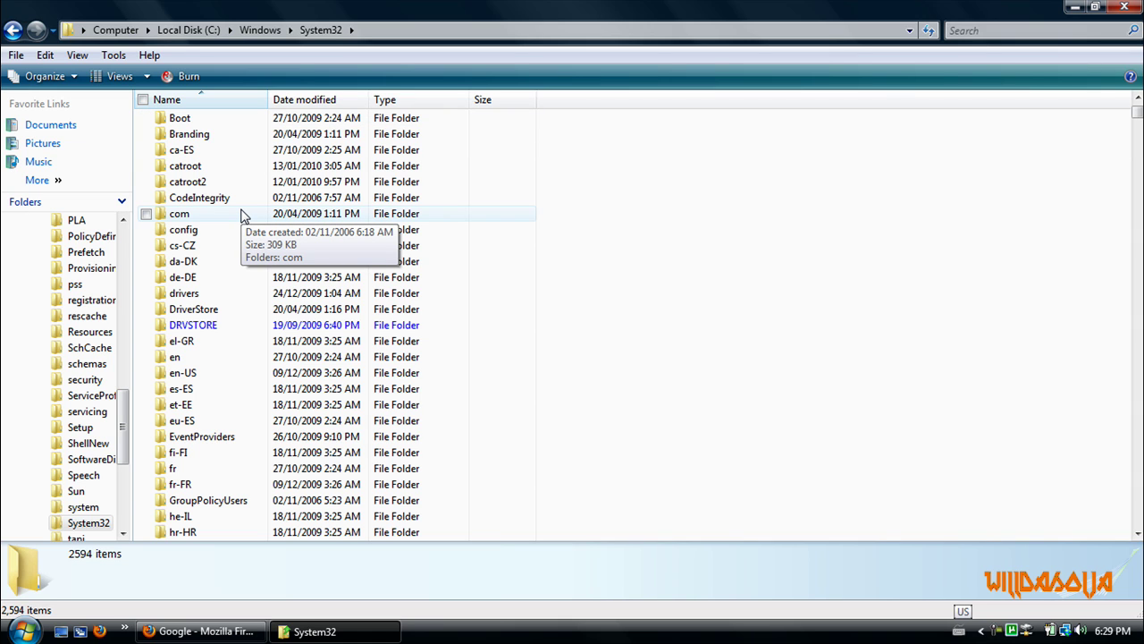
scroll(242, 215, down, 1)
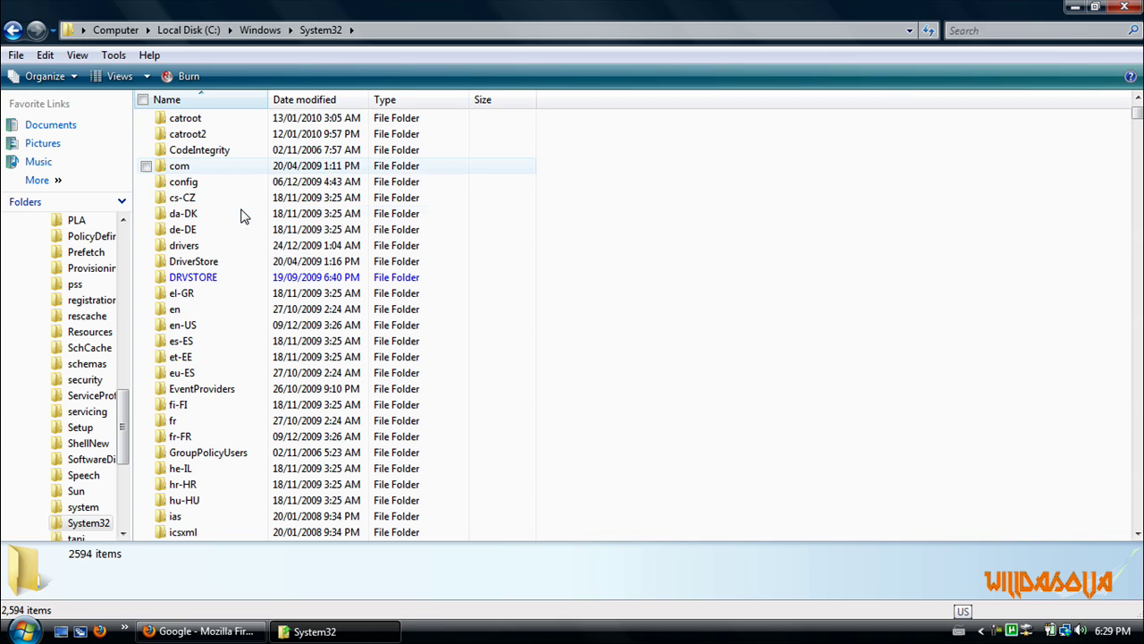
scroll(268, 216, down, 4)
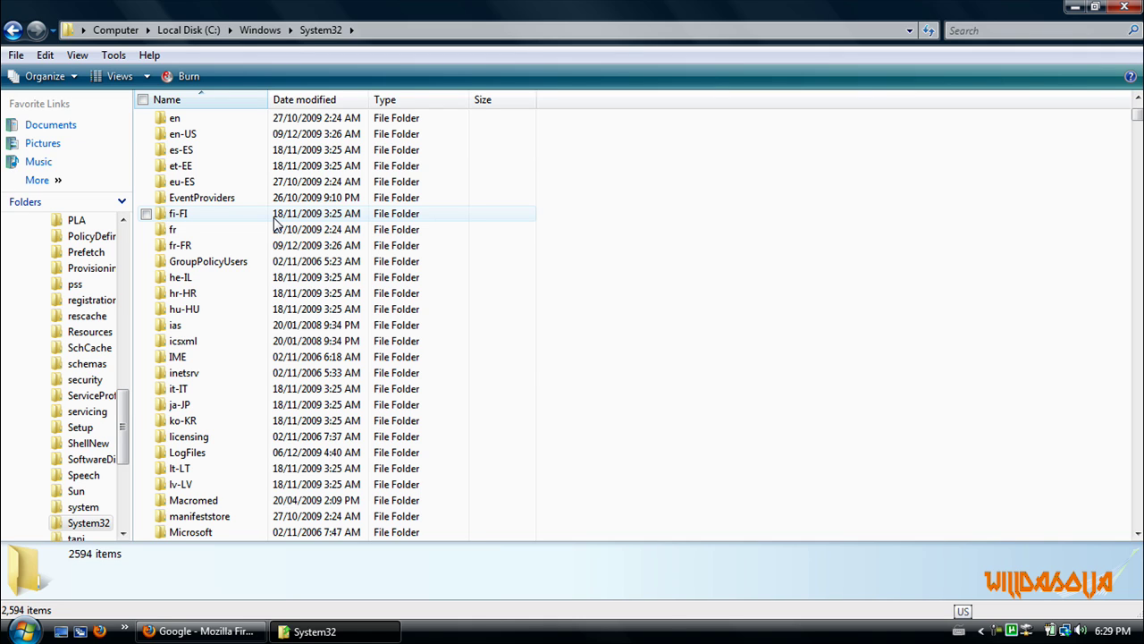
scroll(275, 223, up, 1)
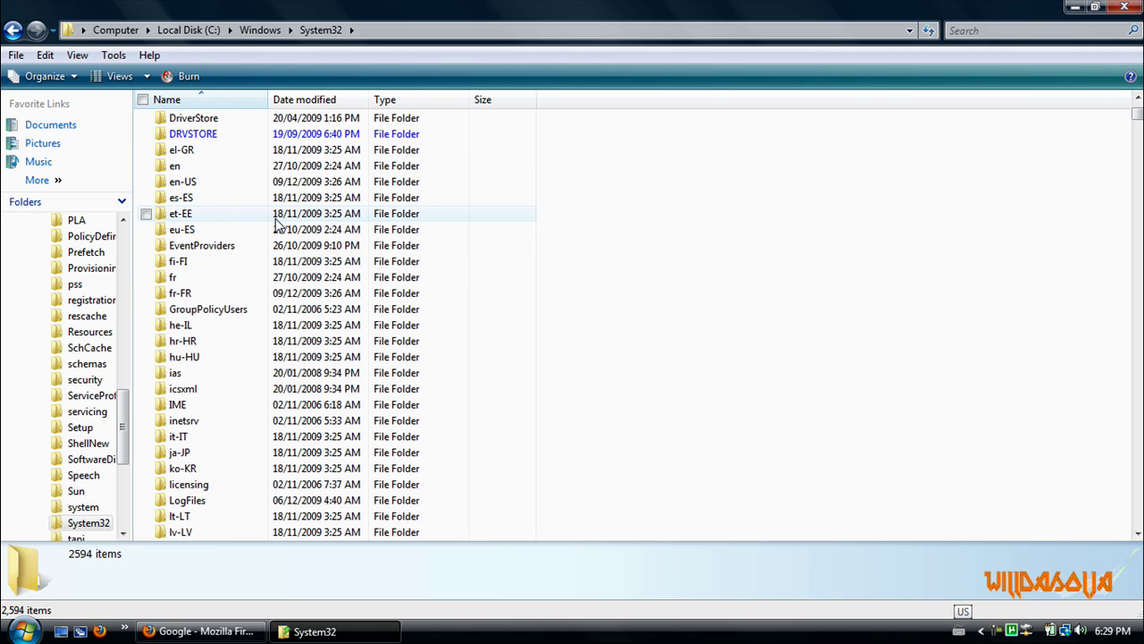
scroll(275, 223, up, 1)
click(204, 150)
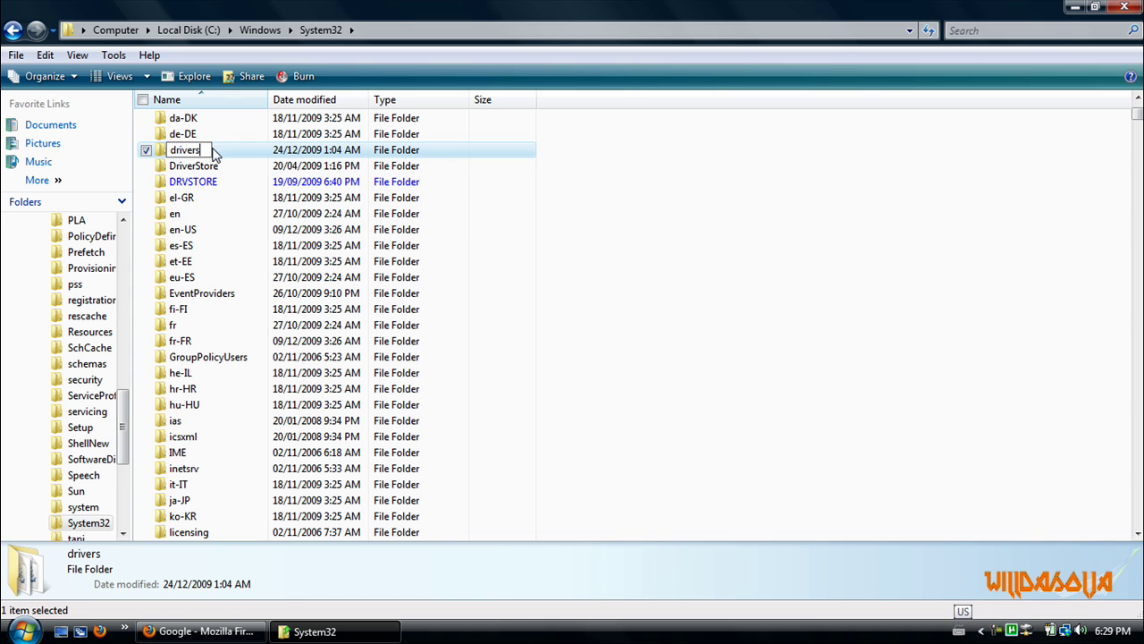
double_click(220, 150)
scroll(222, 170, down, 4)
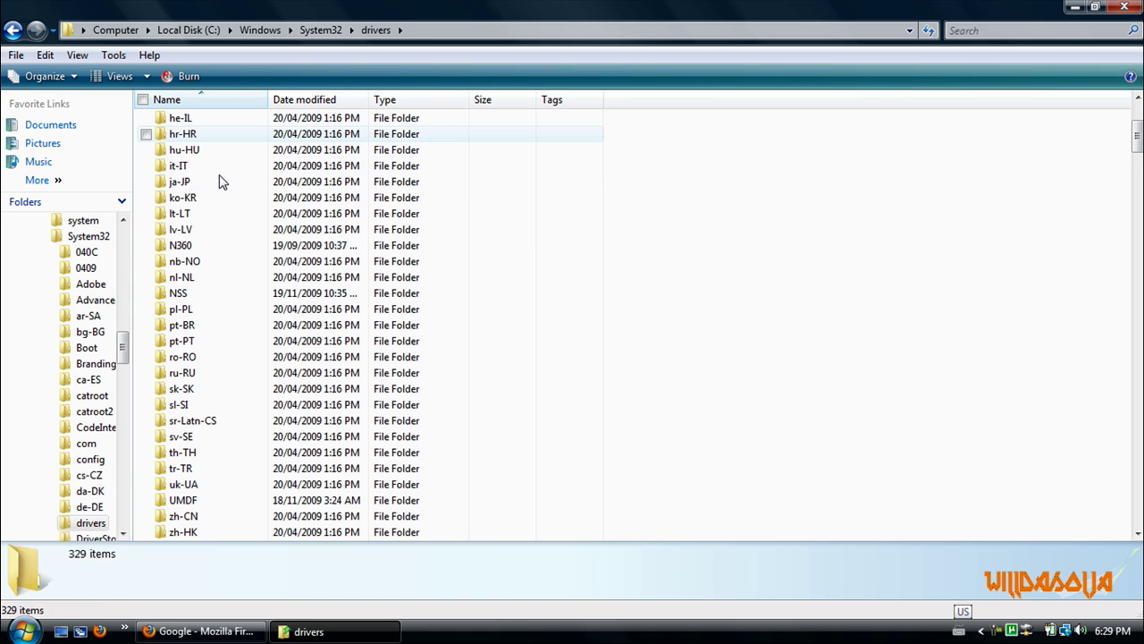
scroll(221, 177, up, 2)
click(190, 152)
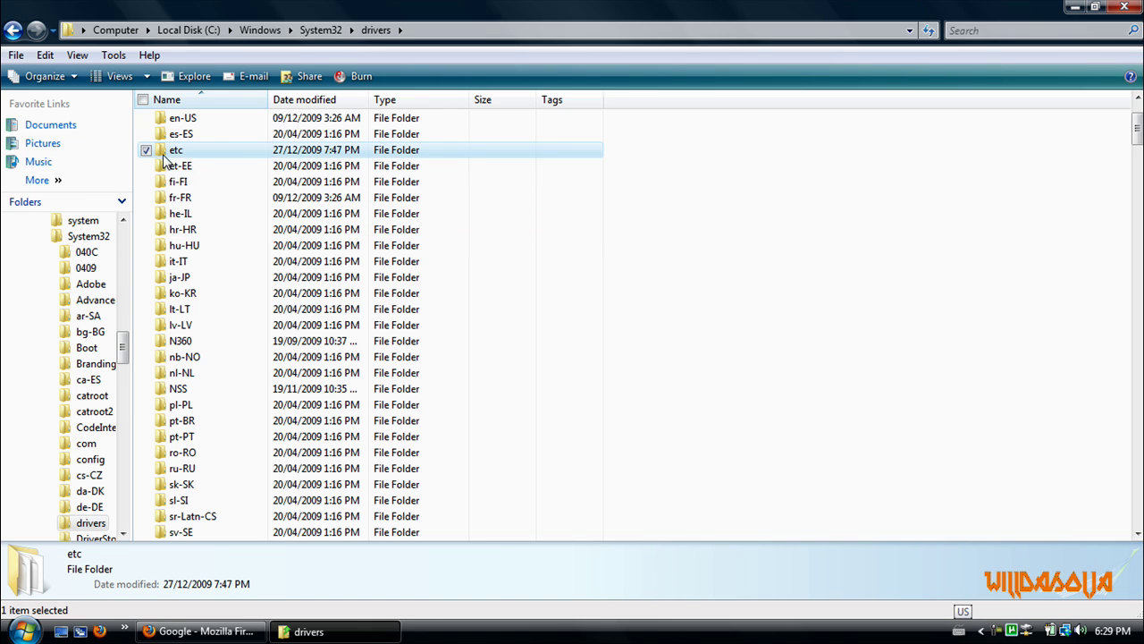
double_click(195, 152)
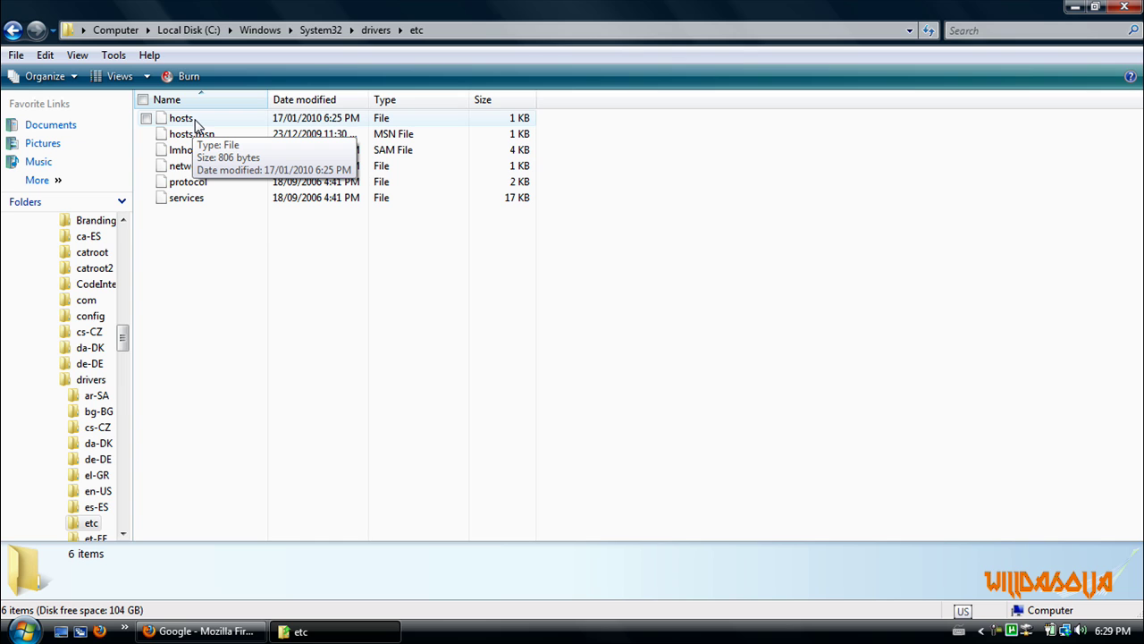
Open the hosts file with Notepad.
double_click(195, 120)
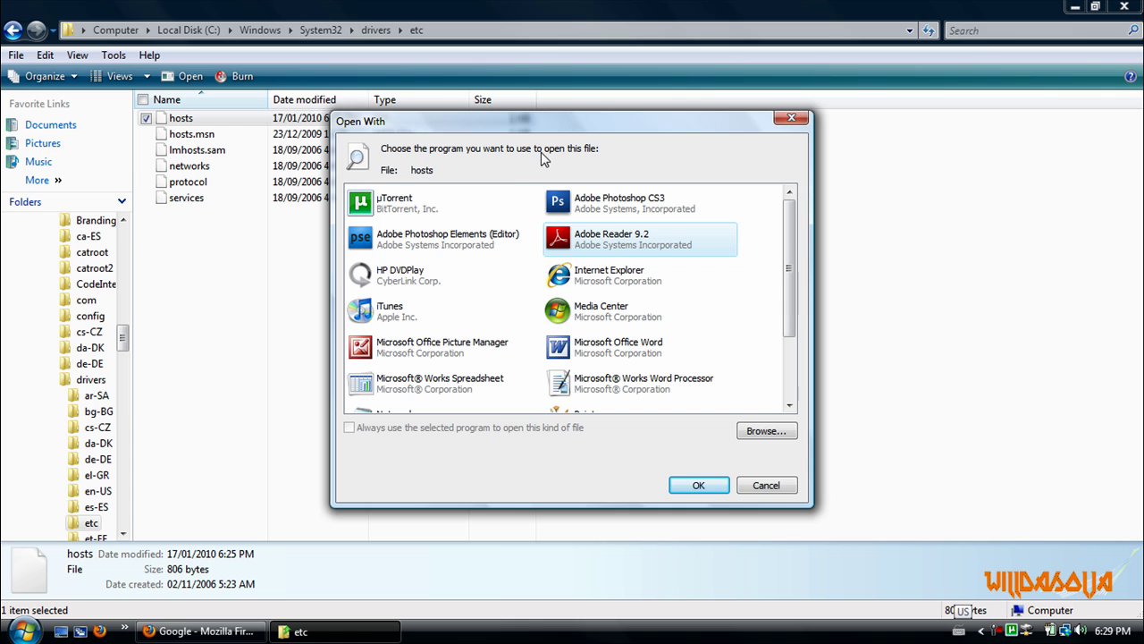
scroll(530, 220, down, 3)
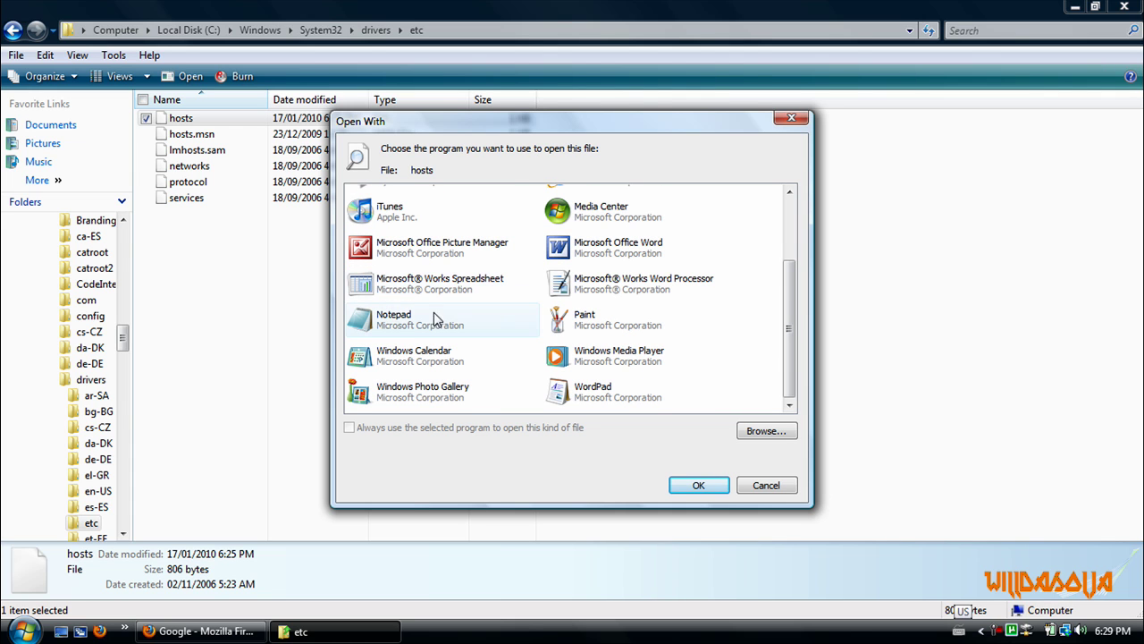
double_click(404, 314)
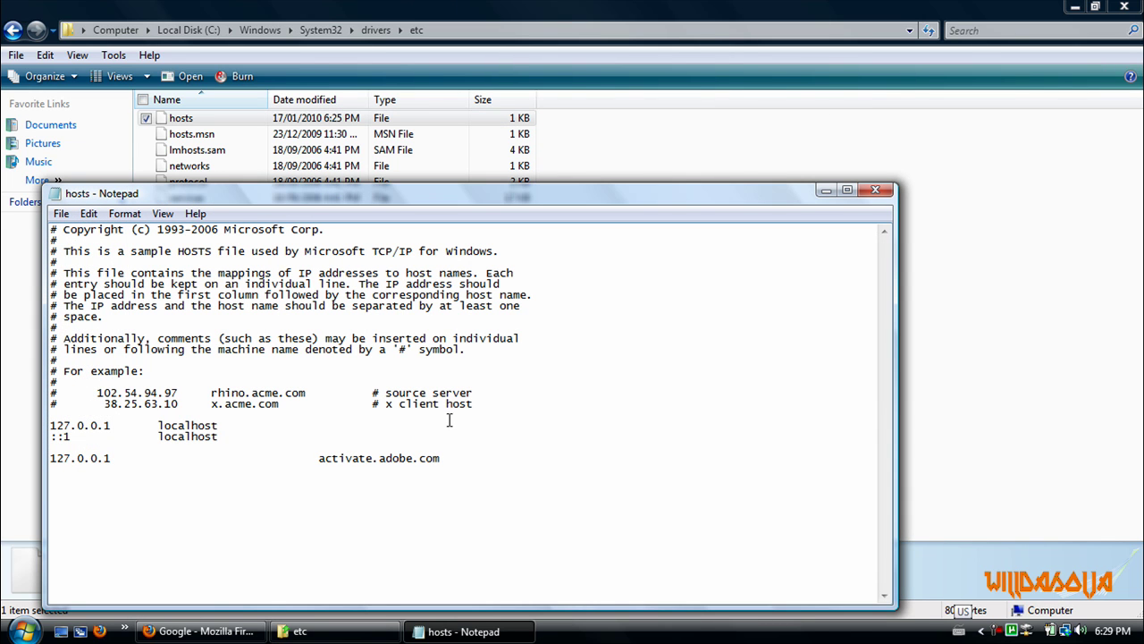
click(459, 454)
drag(111, 426, 29, 432)
key(ctrl+c)
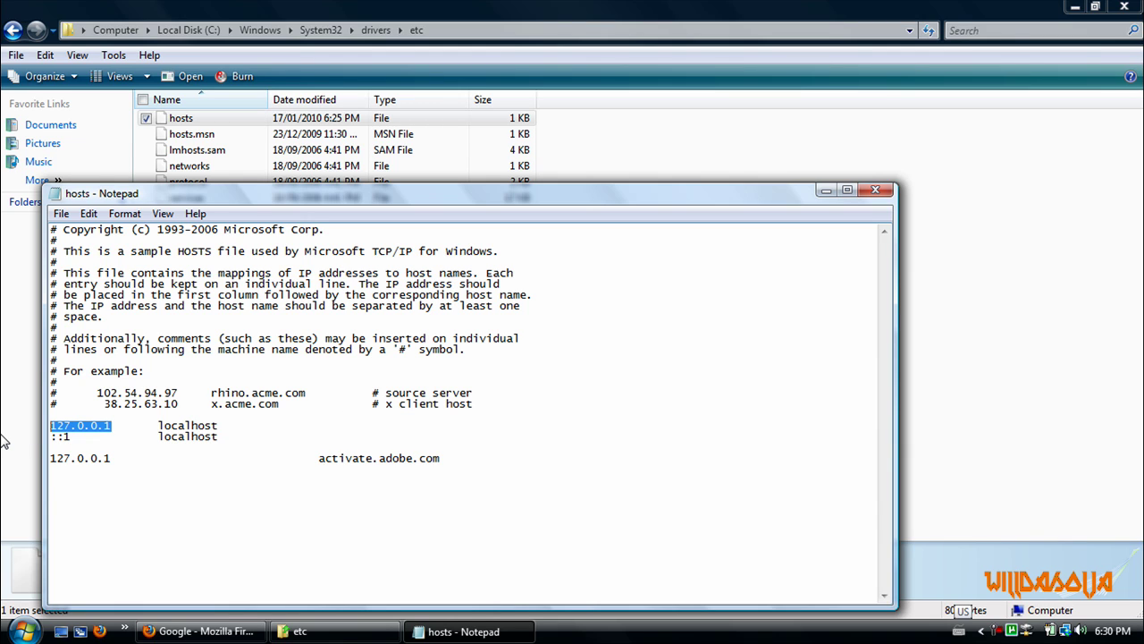
click(447, 458)
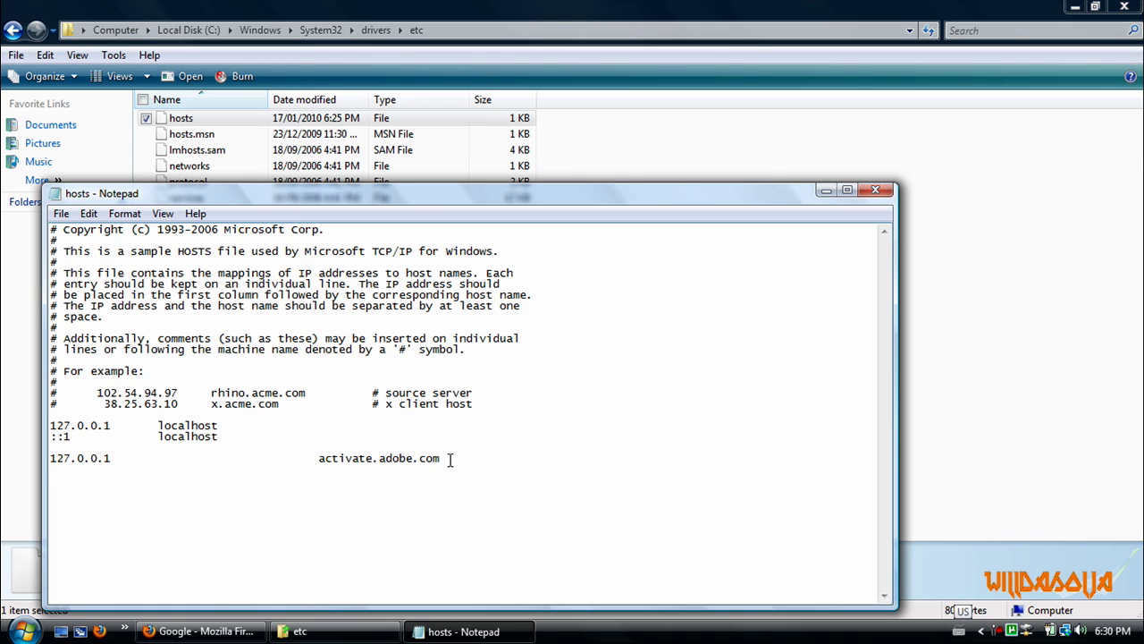
key(Return)
key(ctrl+v)
text(www.facebook.com)
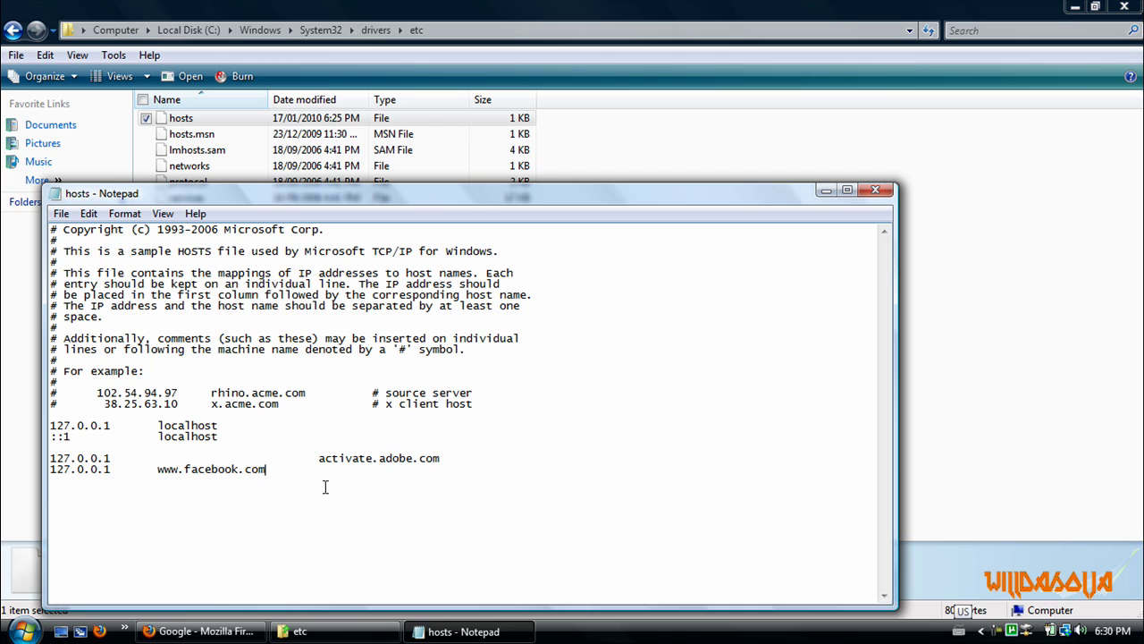
key(Return)
text(127.0.0.1 facebook.com)
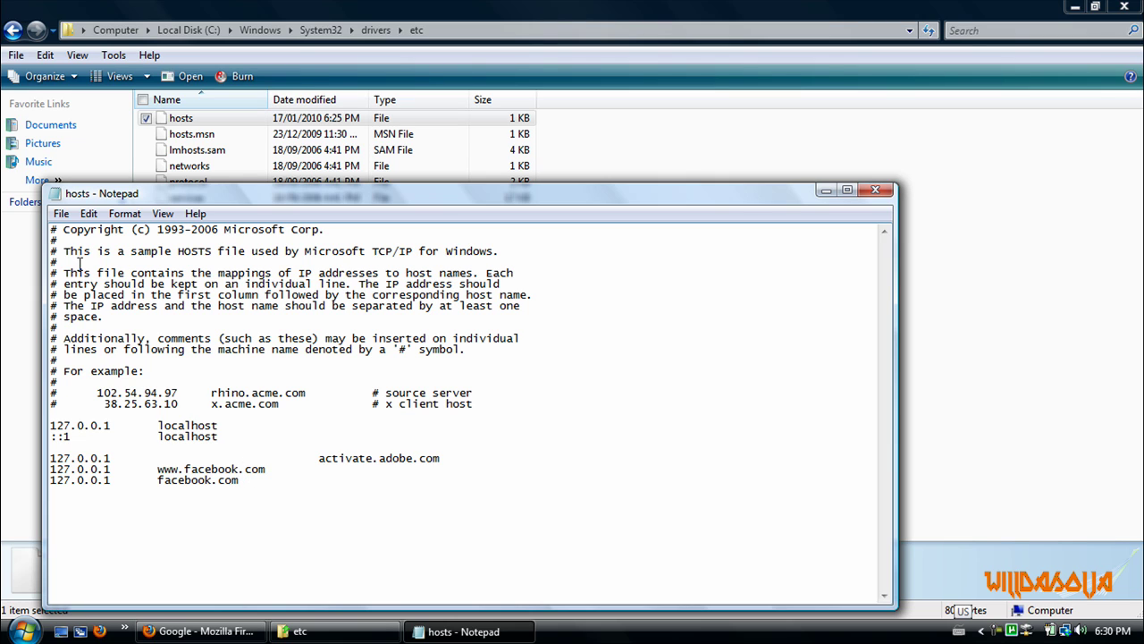
Save the hosts file and close Notepad.
click(61, 217)
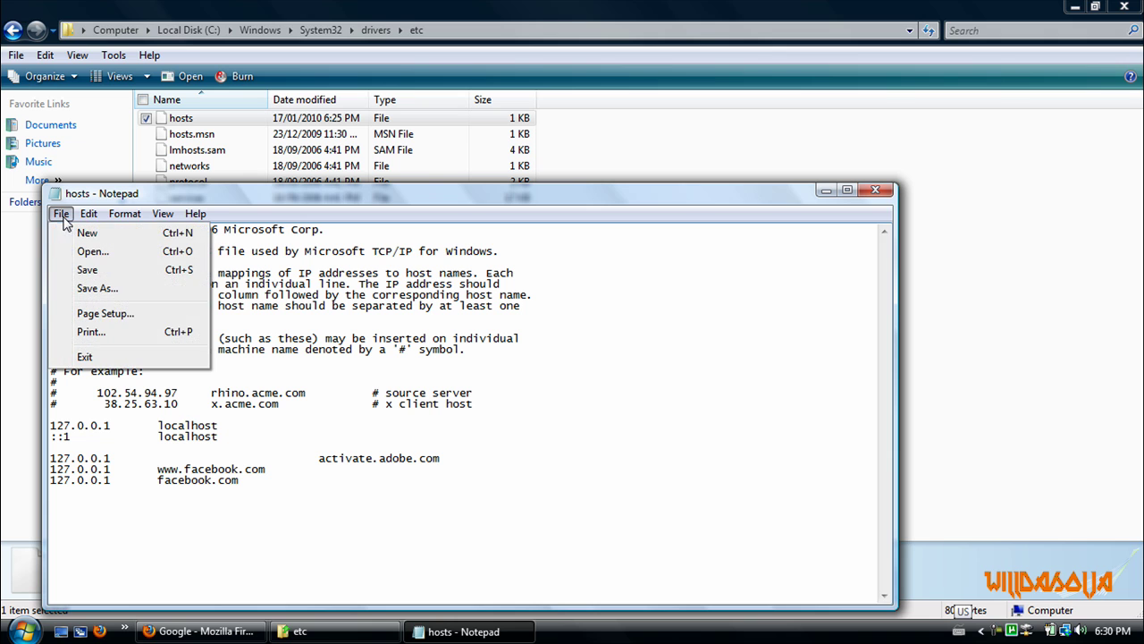
click(78, 271)
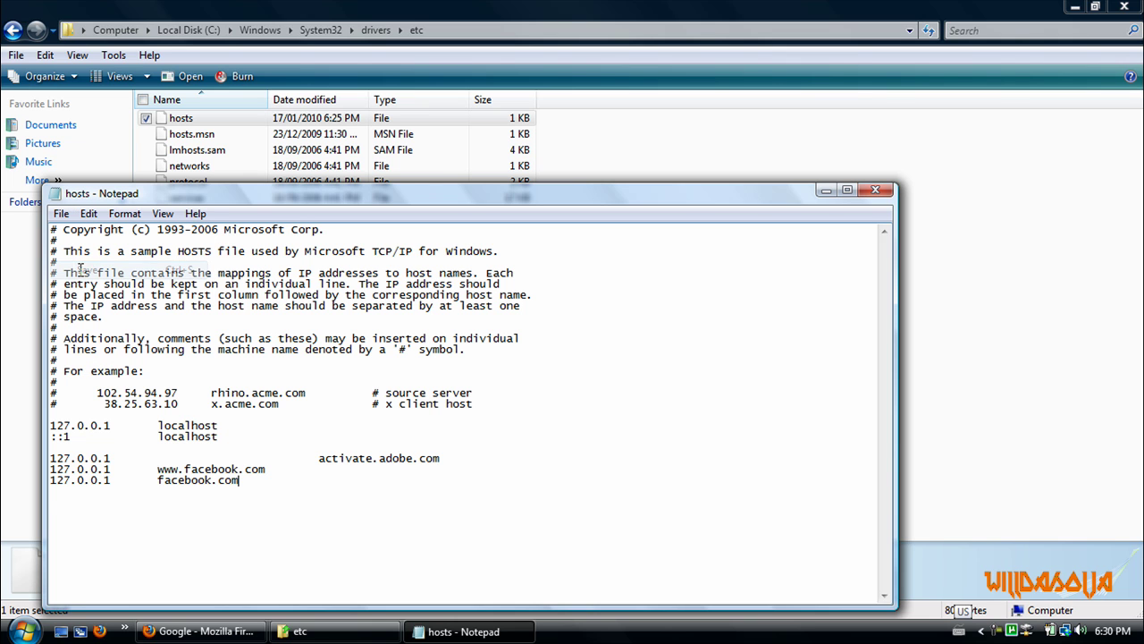
click(874, 189)
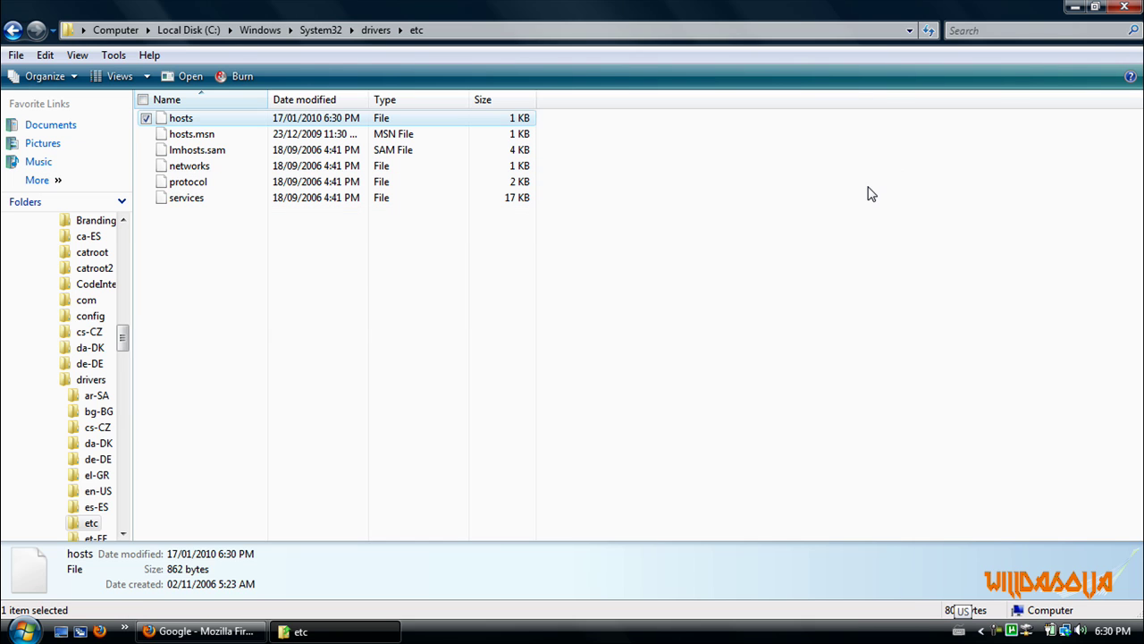
Minimize the etc folder window, switch to Firefox and load facebook.com to test the block.
click(1076, 6)
click(204, 631)
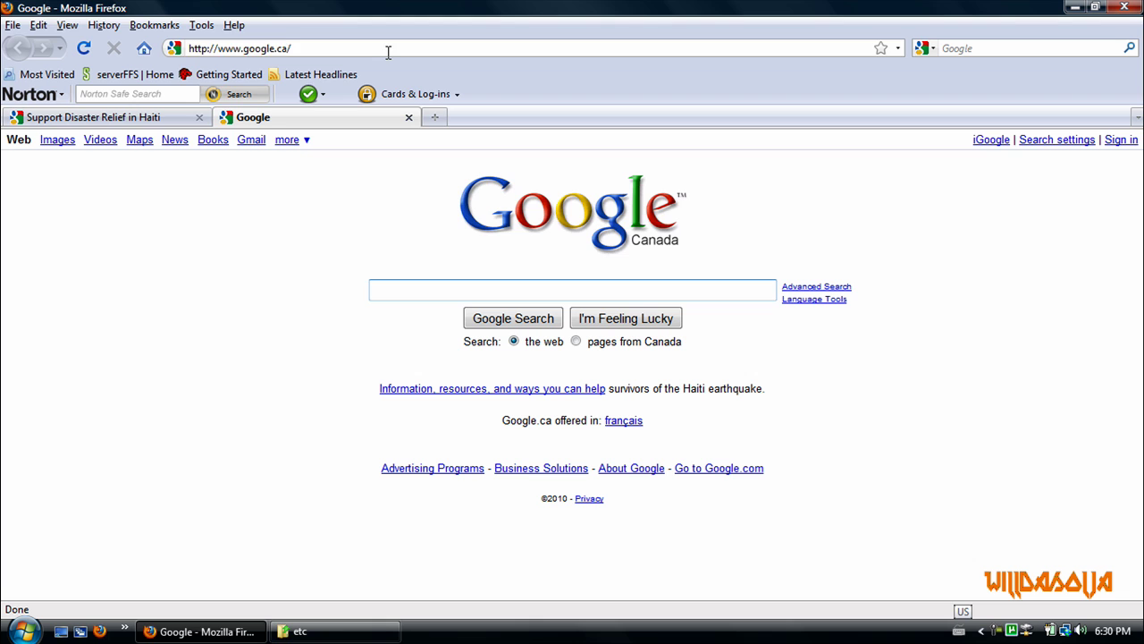
click(388, 49)
text(facebb)
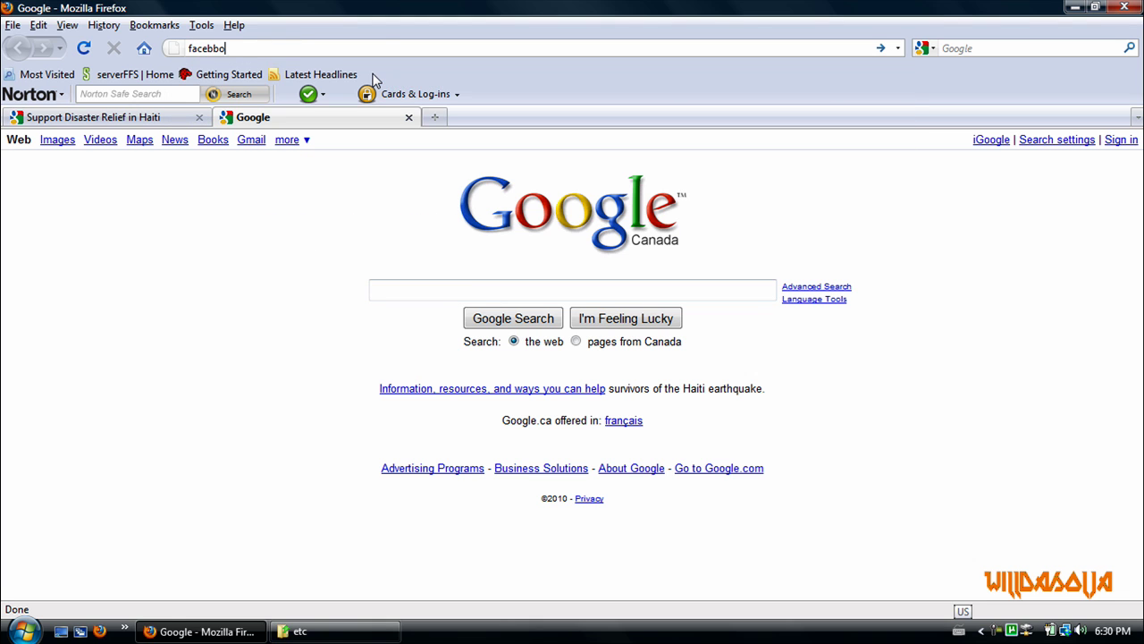
key(BackSpace)
text(ook.com)
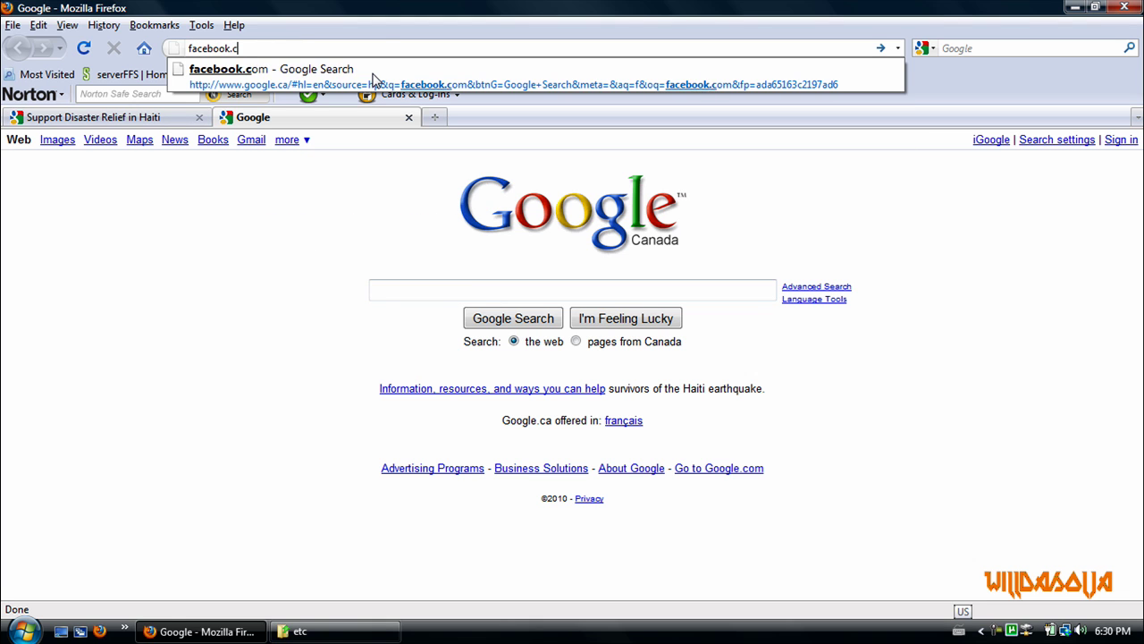
key(Return)
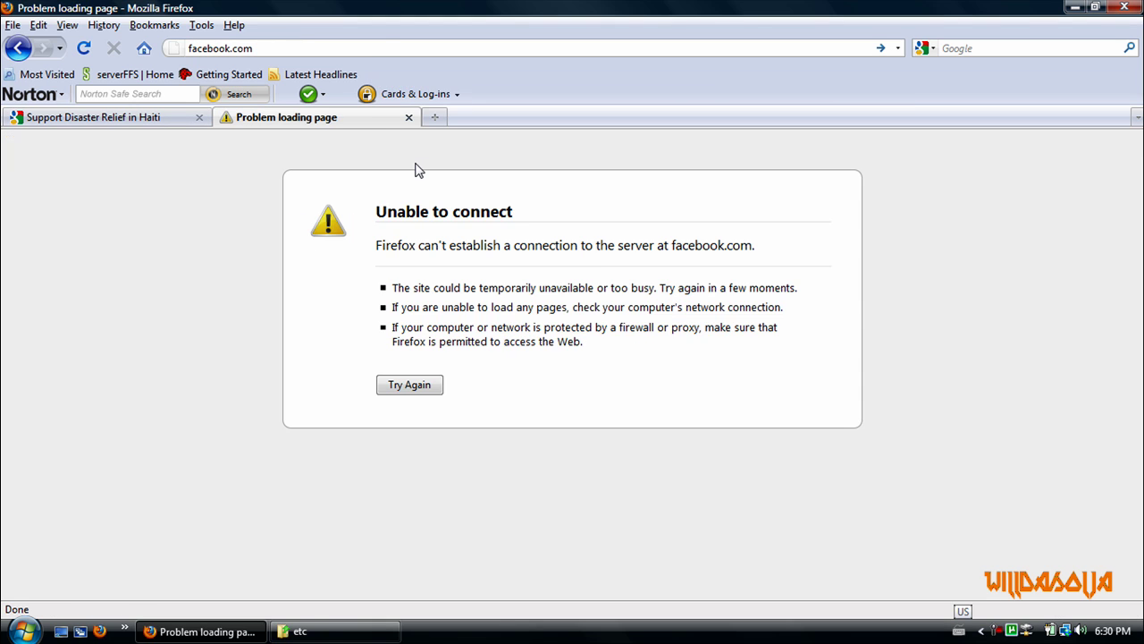
click(201, 47)
click(214, 93)
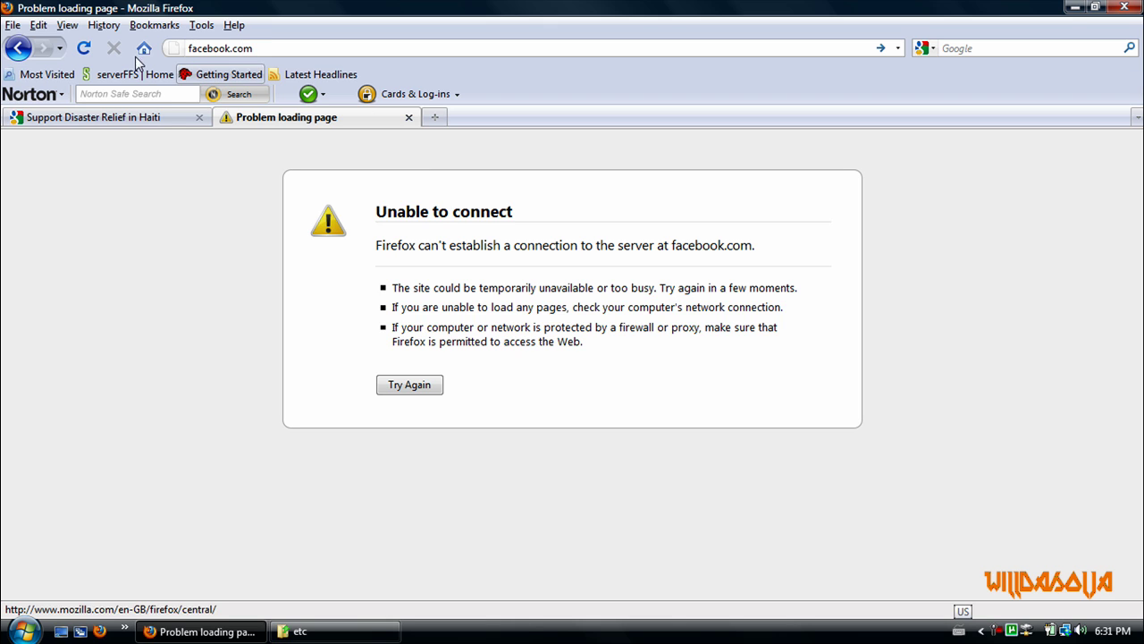
click(189, 49)
text(www.)
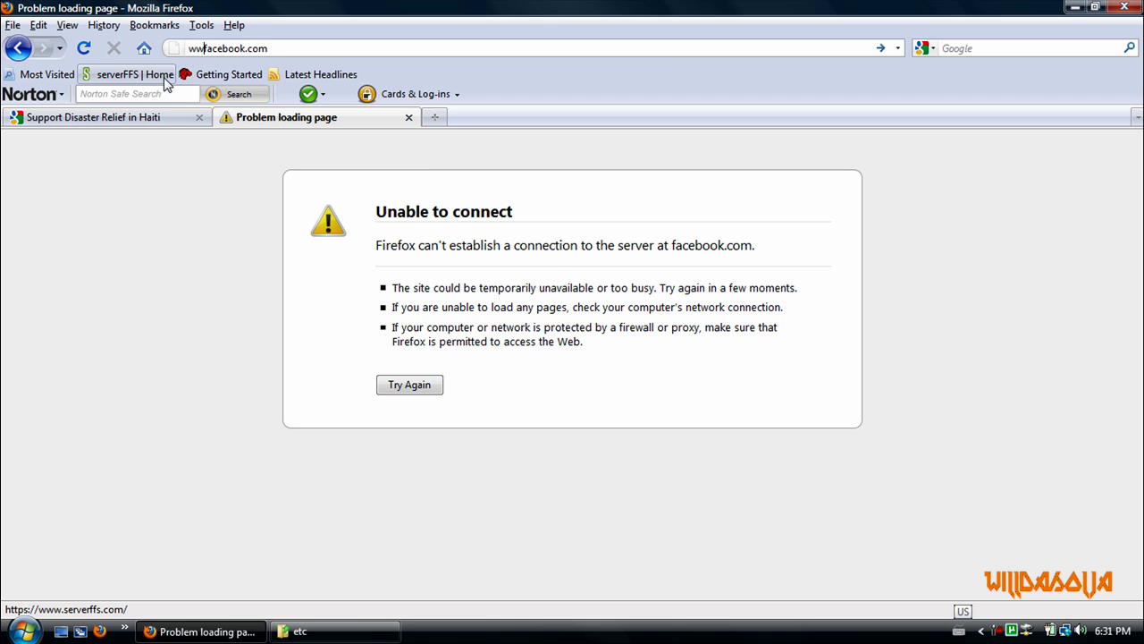
key(Return)
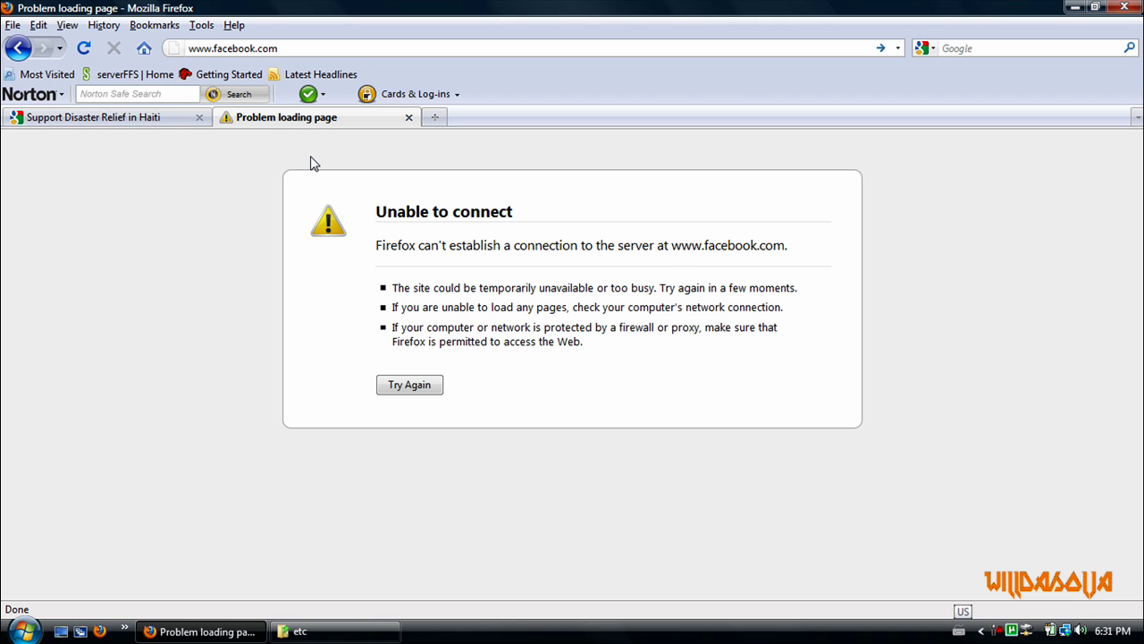
click(408, 117)
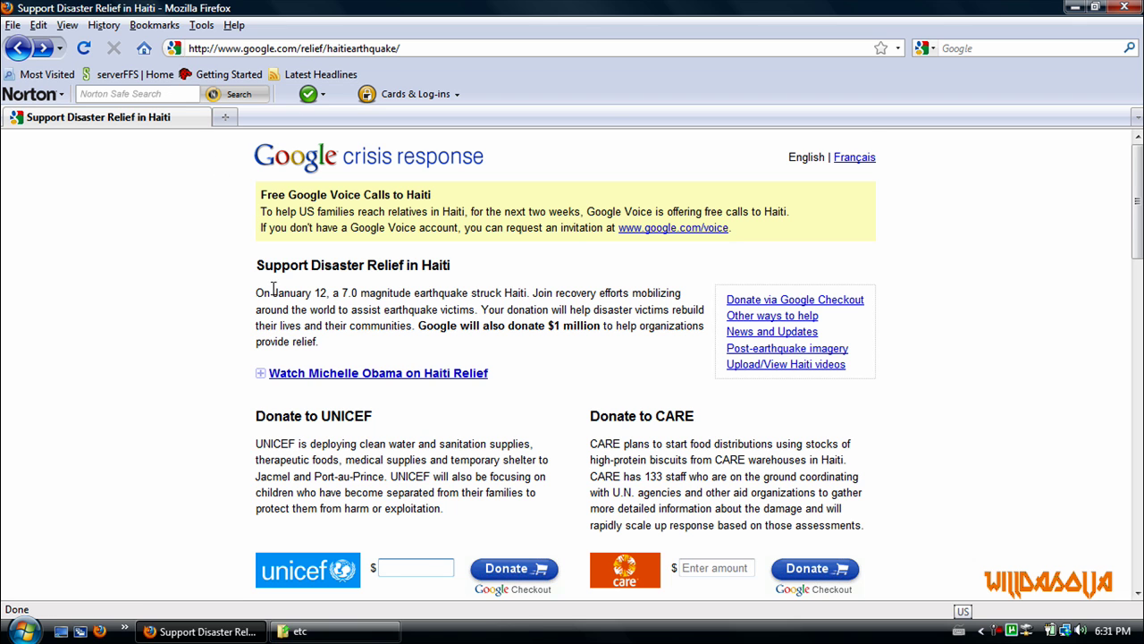
scroll(304, 357, down, 2)
scroll(296, 325, up, 2)
scroll(420, 268, down, 3)
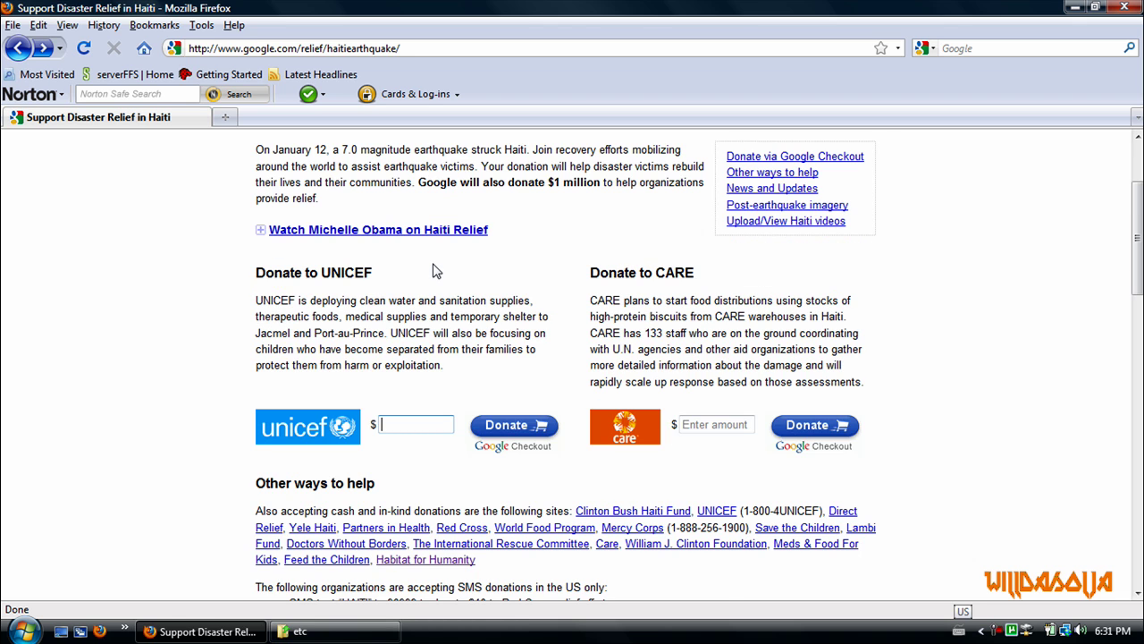
scroll(436, 271, down, 3)
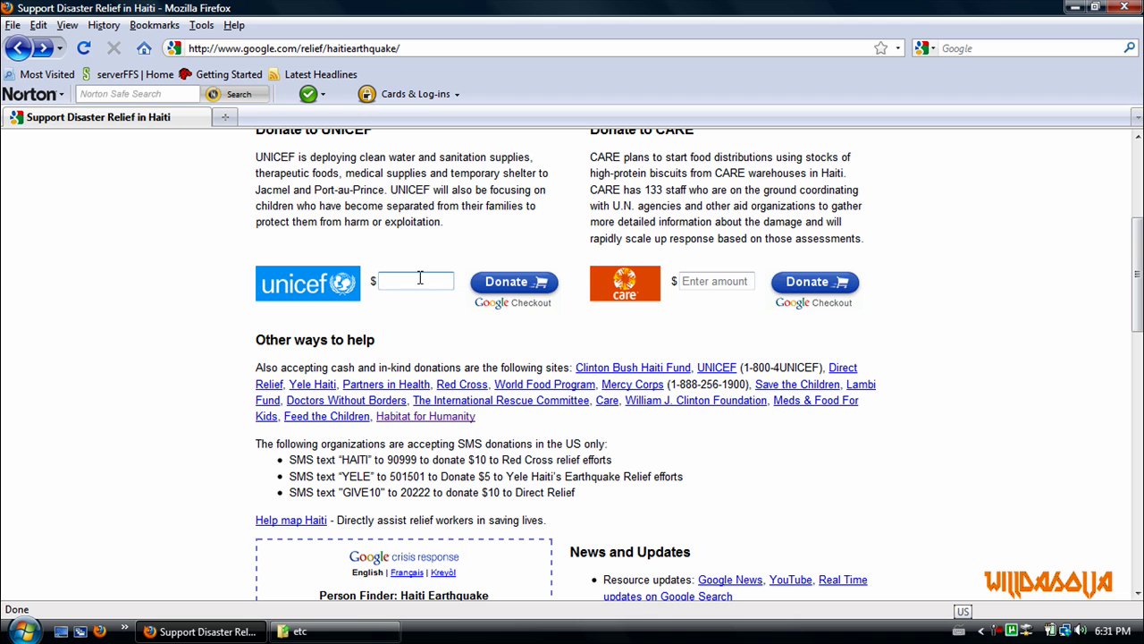
scroll(475, 303, up, 2)
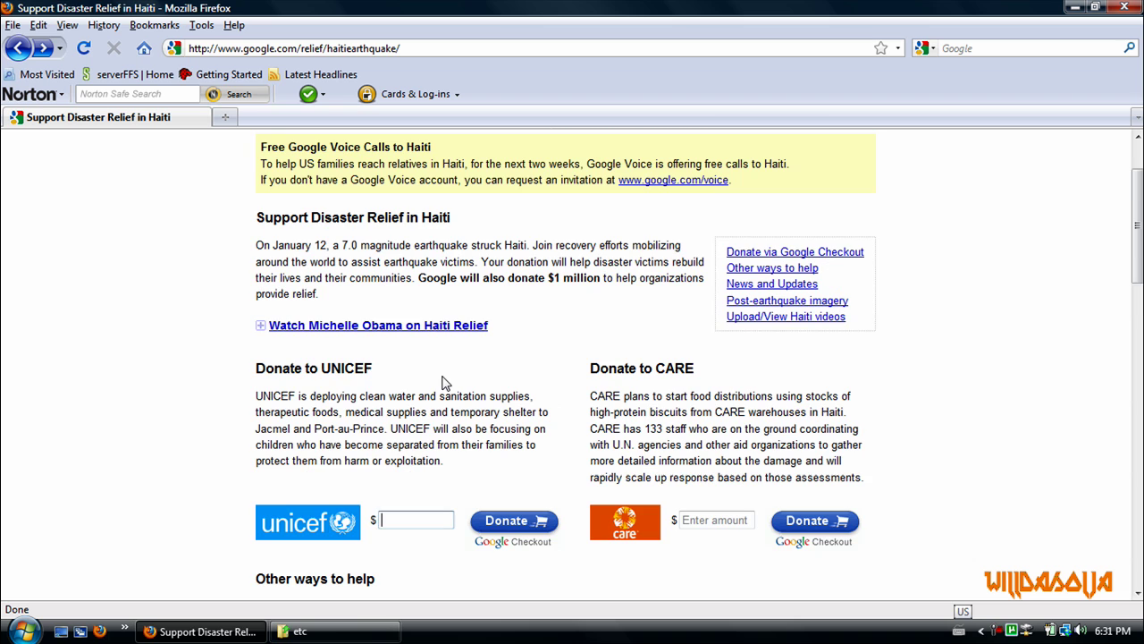
scroll(442, 379, up, 3)
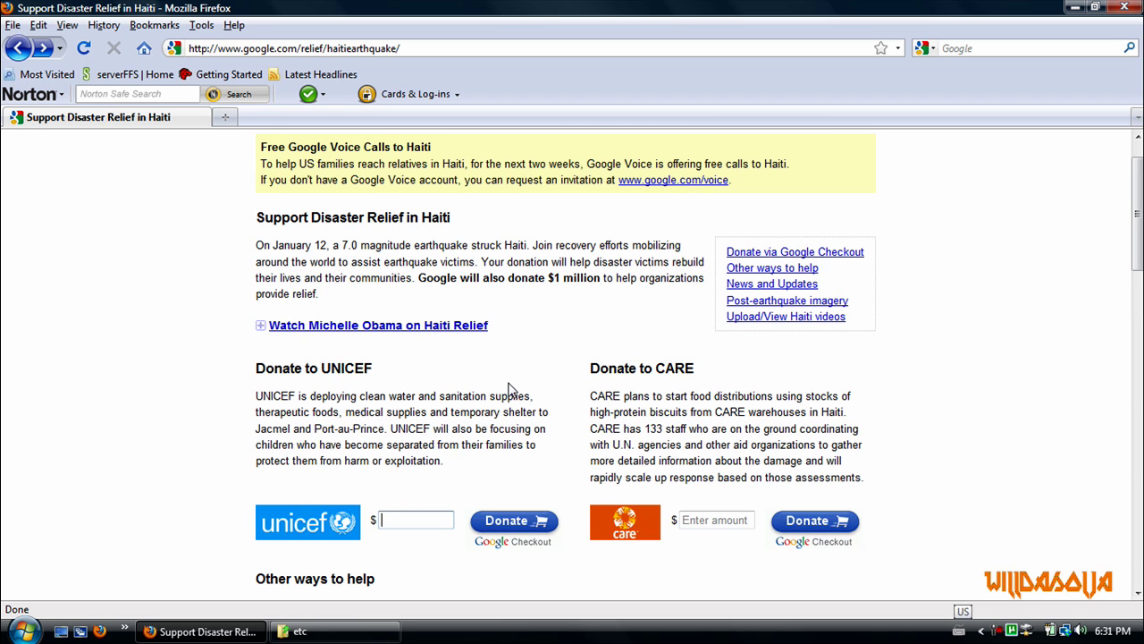